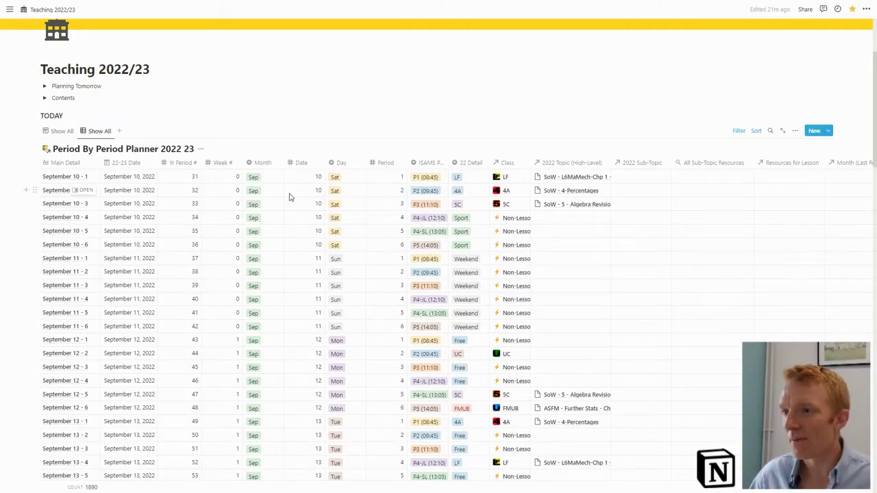
# Step: Examine the period planner table's columns across to Register, Pink Sheets and Notes
pyautogui.scroll(3, 307, 188)
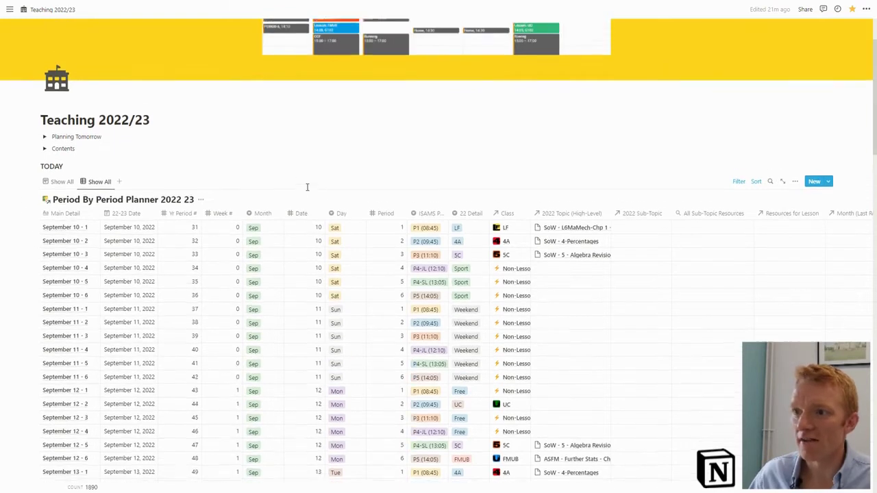
pyautogui.scroll(-1, 307, 187)
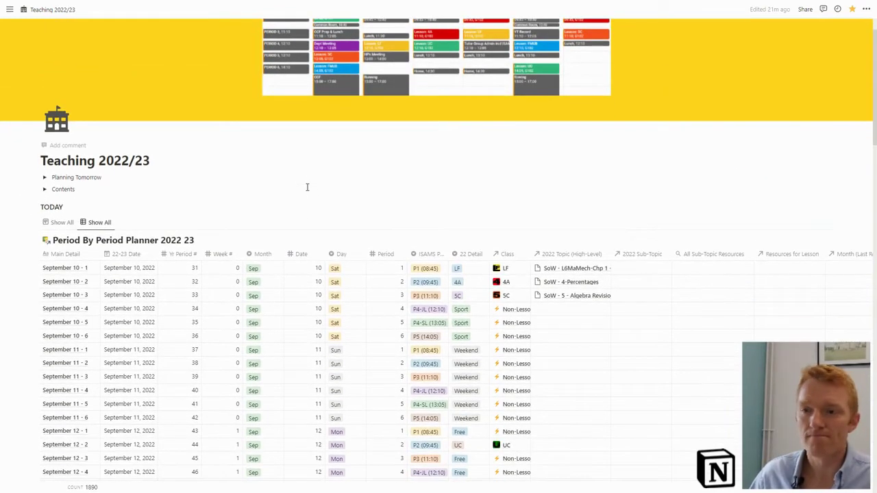
pyautogui.scroll(-3, 307, 224)
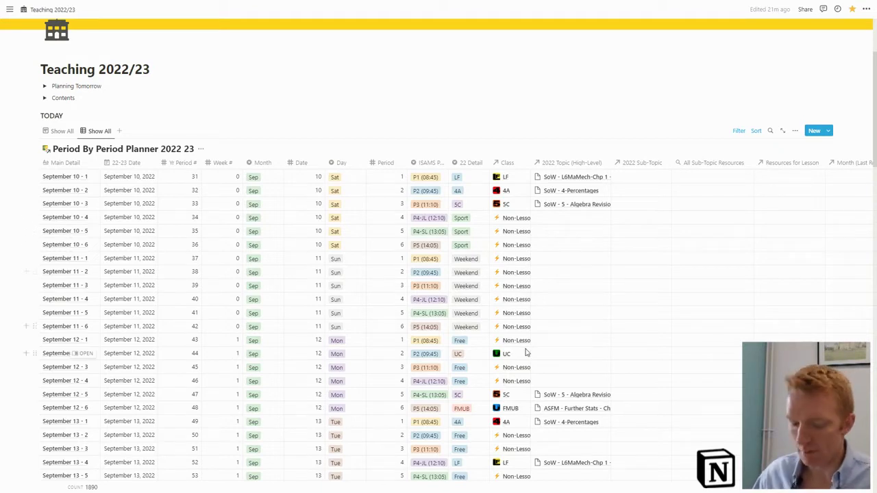
pyautogui.hscroll(10, 526, 352)
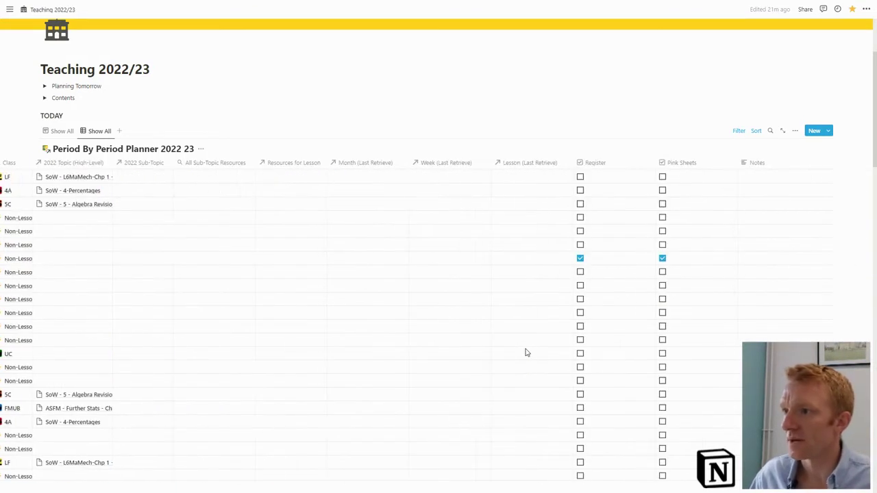
pyautogui.hscroll(-10, 526, 353)
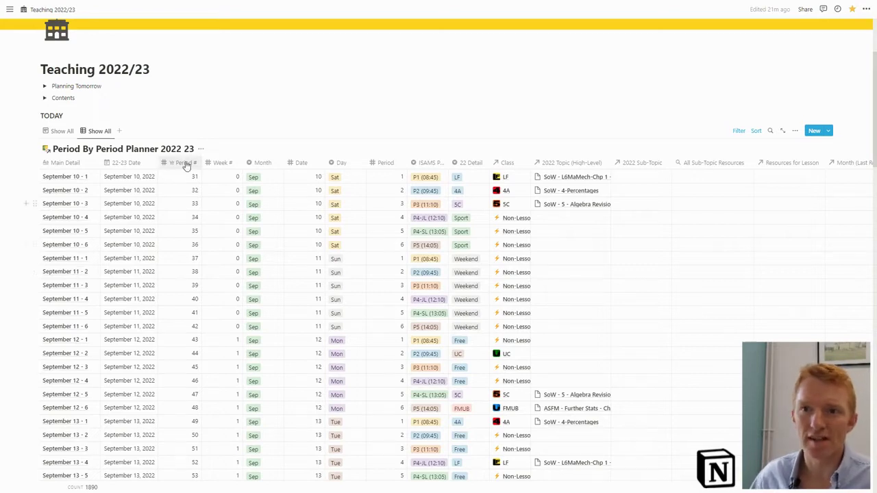
# Step: Switch the period planner to its weekday board view and go to the week 1 to 2 lessons
pyautogui.click(60, 133)
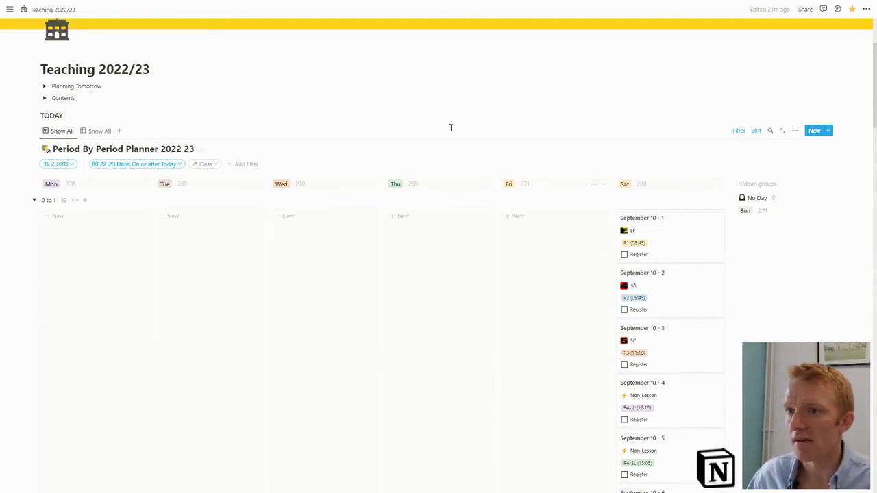
pyautogui.scroll(-3, 435, 169)
pyautogui.scroll(-7, 477, 170)
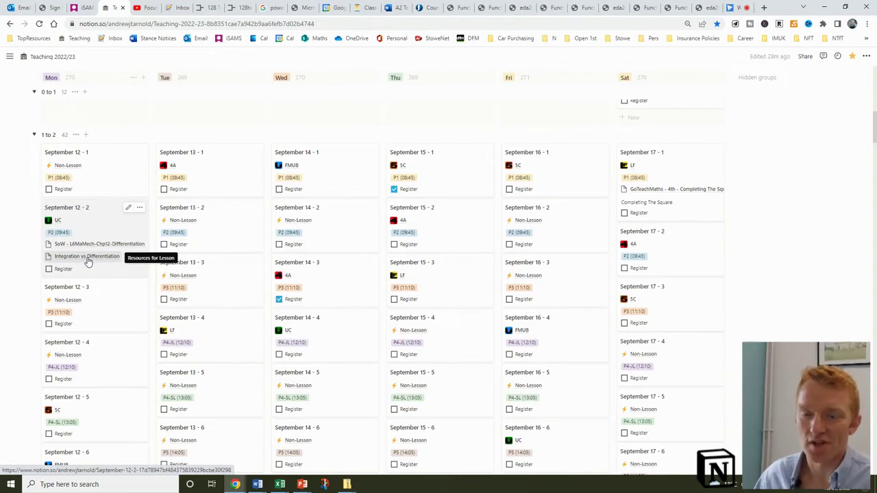
# Step: Mark the register as taken on the September 12 - 2 lesson card
pyautogui.click(49, 270)
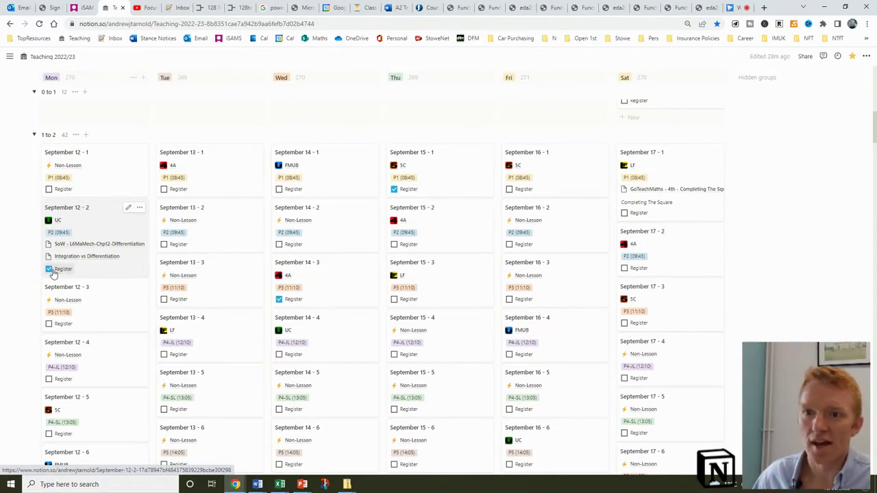
# Step: Open the Integration vs Differentiation resource linked to September 12 - 2, view its image enlarged, and close the resource
pyautogui.click(73, 257)
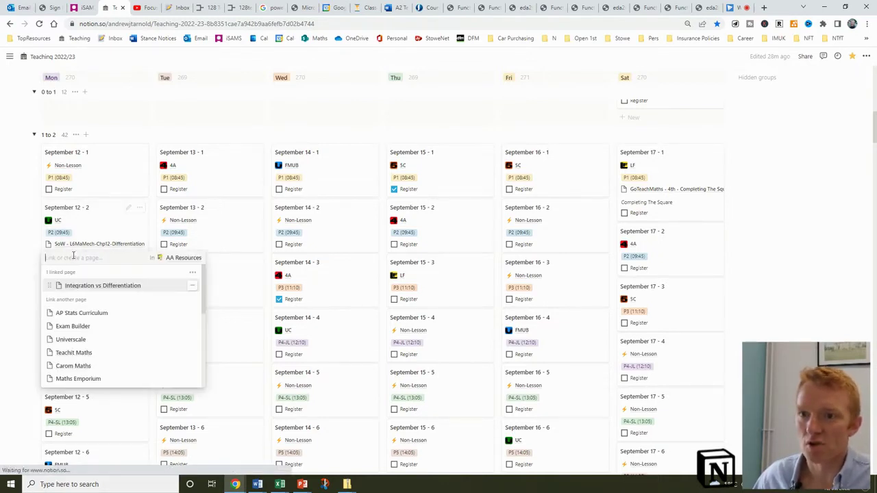
pyautogui.click(87, 286)
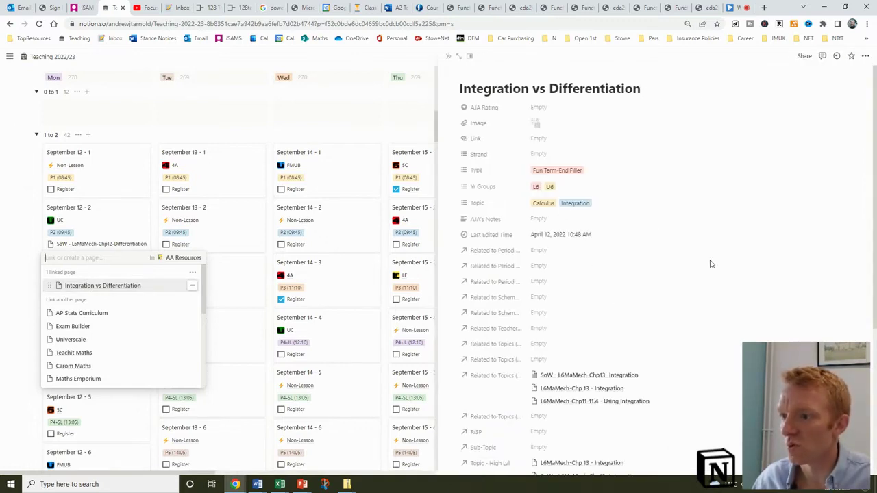
pyautogui.click(538, 124)
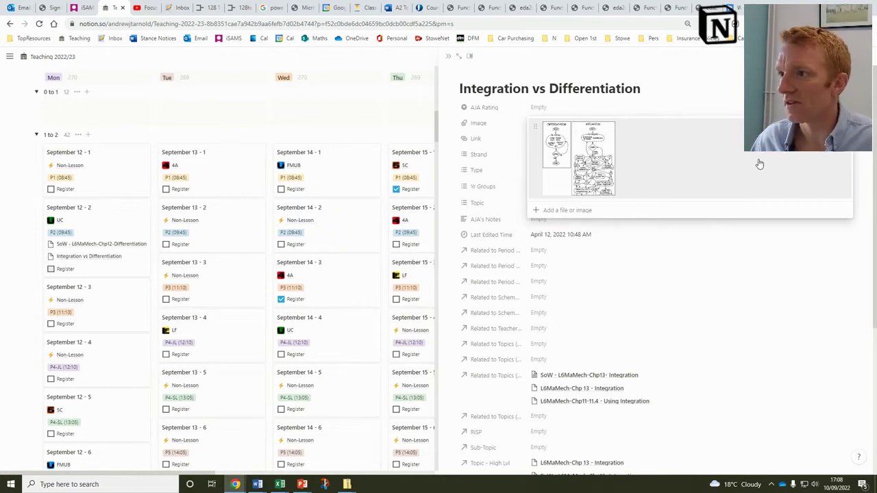
pyautogui.click(572, 147)
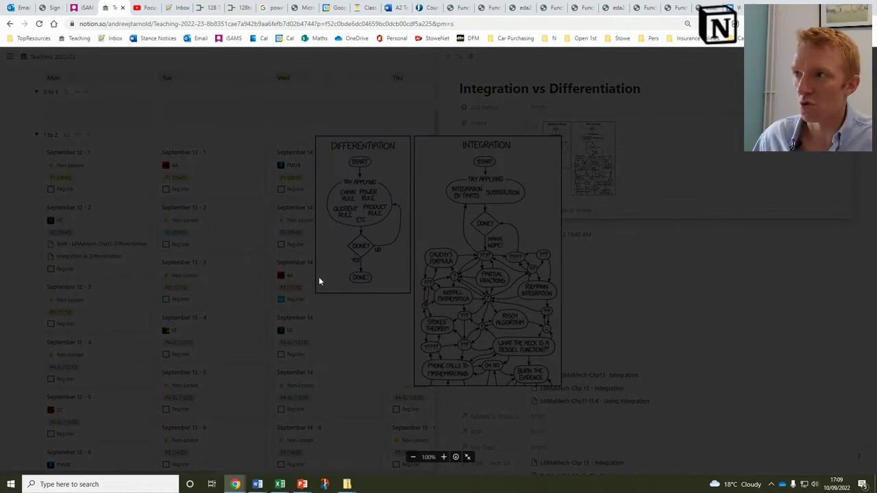
pyautogui.click(648, 229)
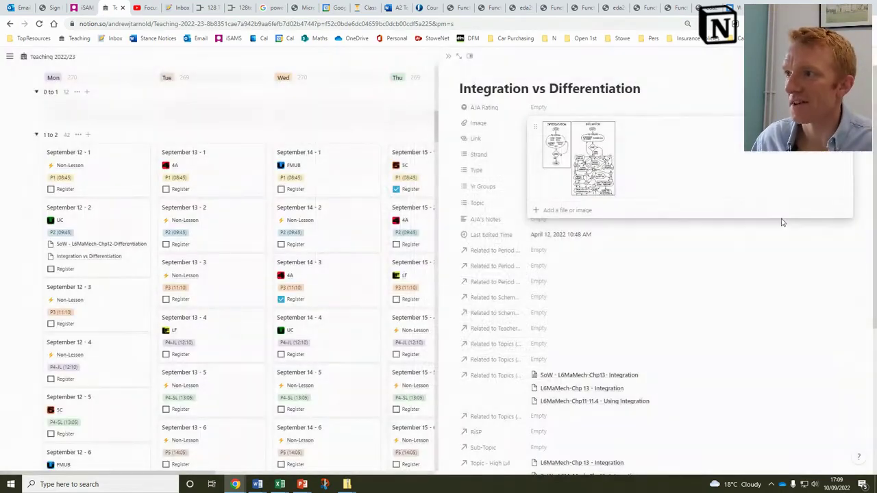
pyautogui.click(675, 102)
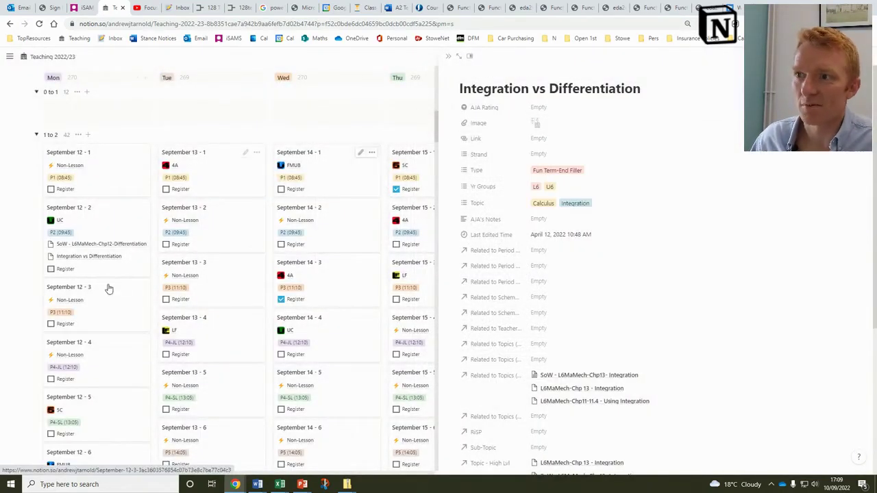
pyautogui.click(448, 57)
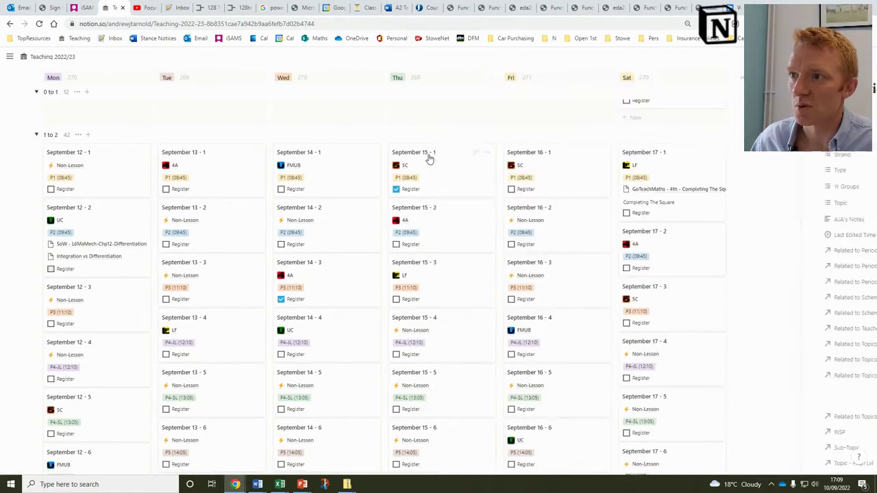
# Step: Open the September 12 - 2 lesson page, inspect its linked Integration vs Differentiation resource, and return to the lesson
pyautogui.click(112, 227)
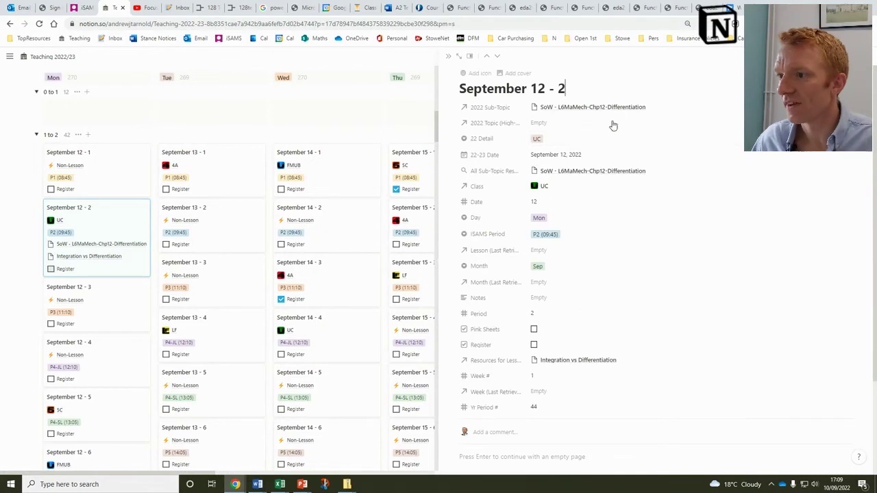
pyautogui.click(565, 89)
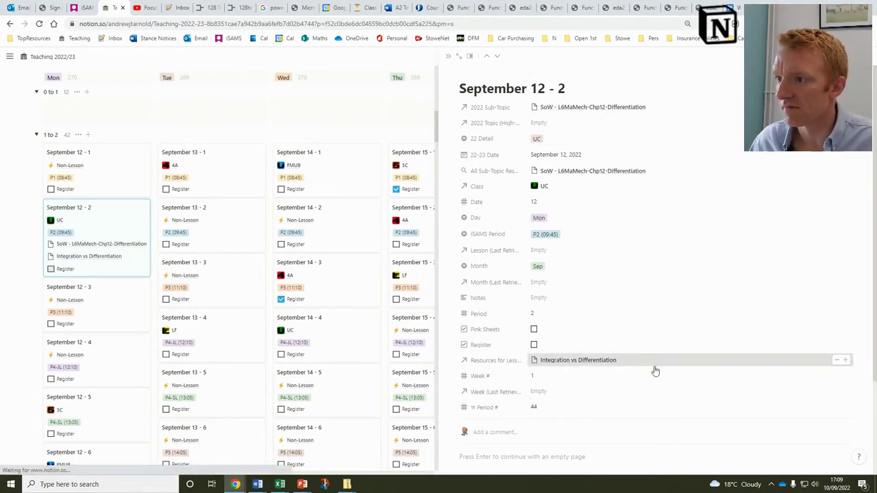
pyautogui.click(603, 361)
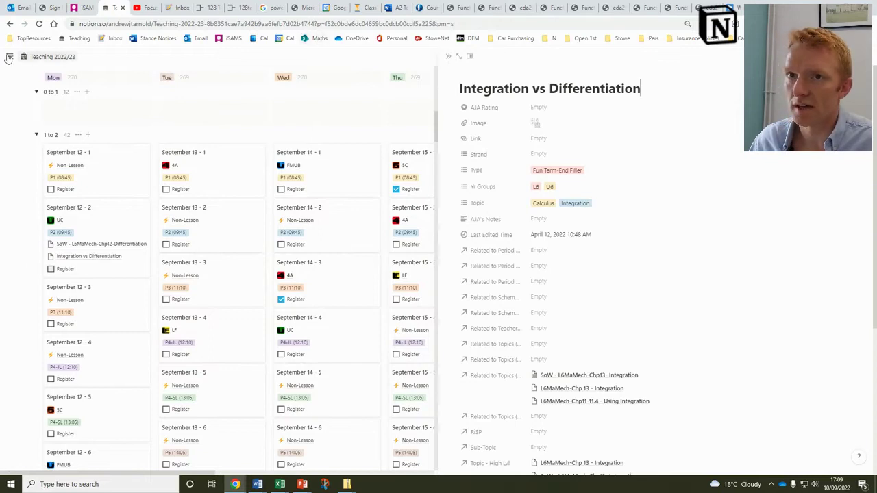
pyautogui.click(10, 24)
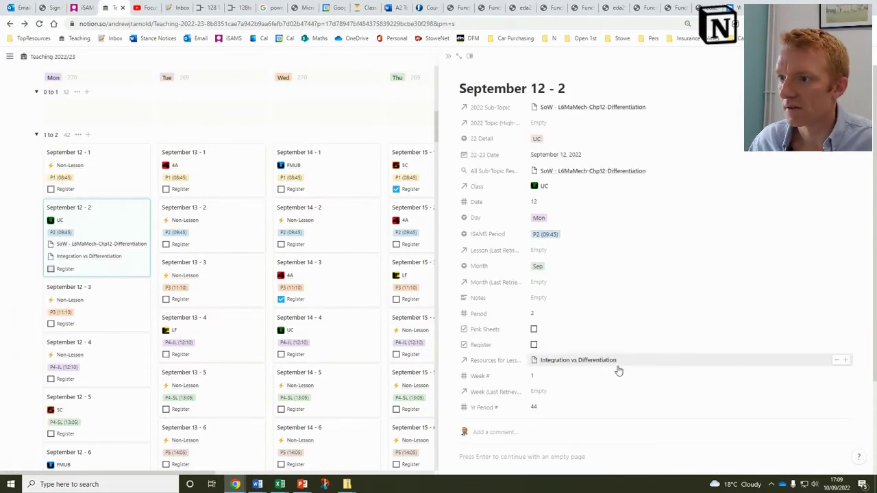
# Step: Search for "differentia" and link as-pure-differentiation-first-principles (1).pdf as a resource for the September 12 - 2 lesson, closing the lesson page
pyautogui.click(846, 362)
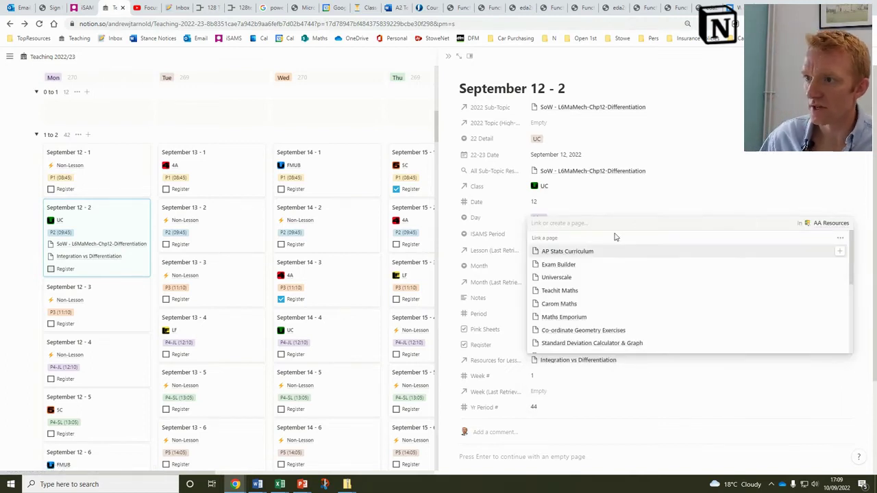
pyautogui.write('differentia')
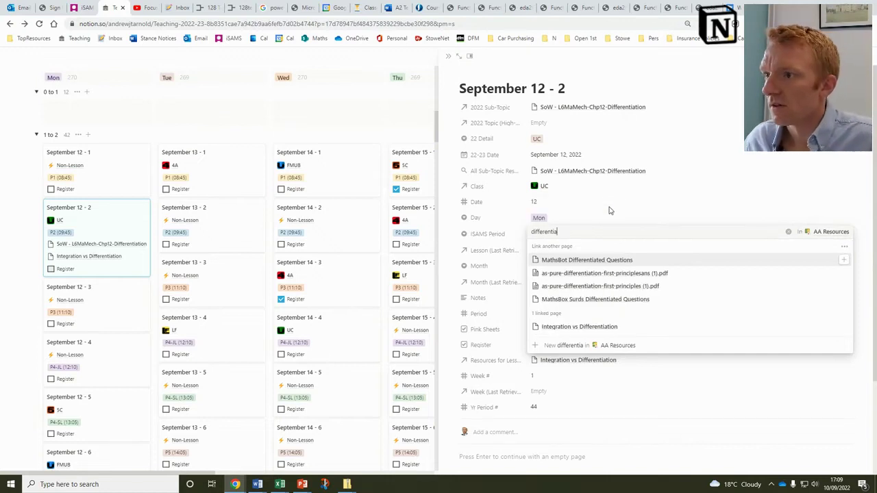
pyautogui.click(596, 287)
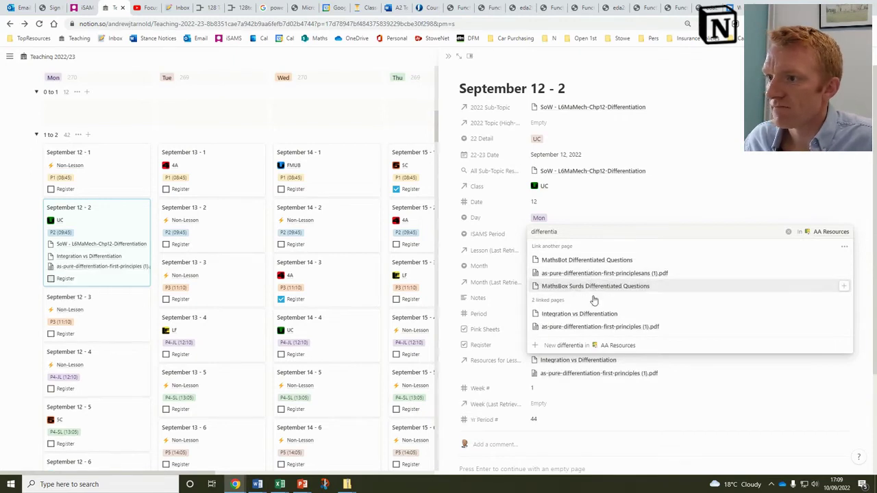
pyautogui.click(94, 281)
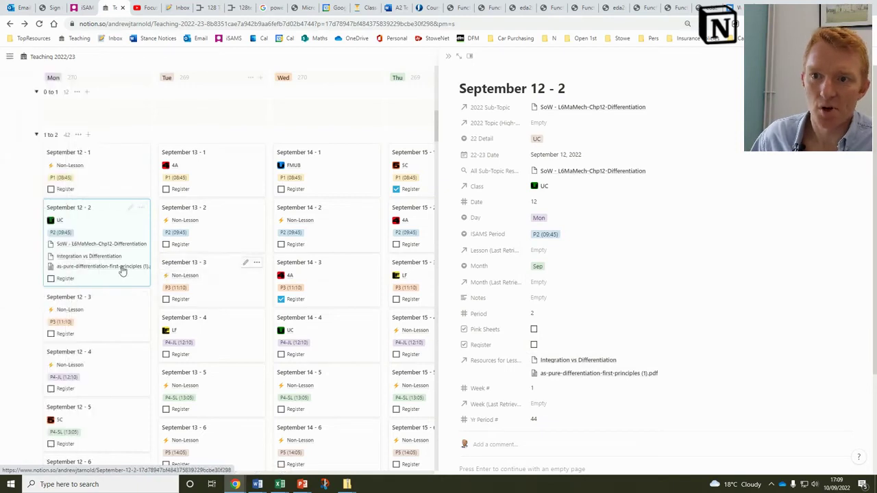
pyautogui.click(449, 58)
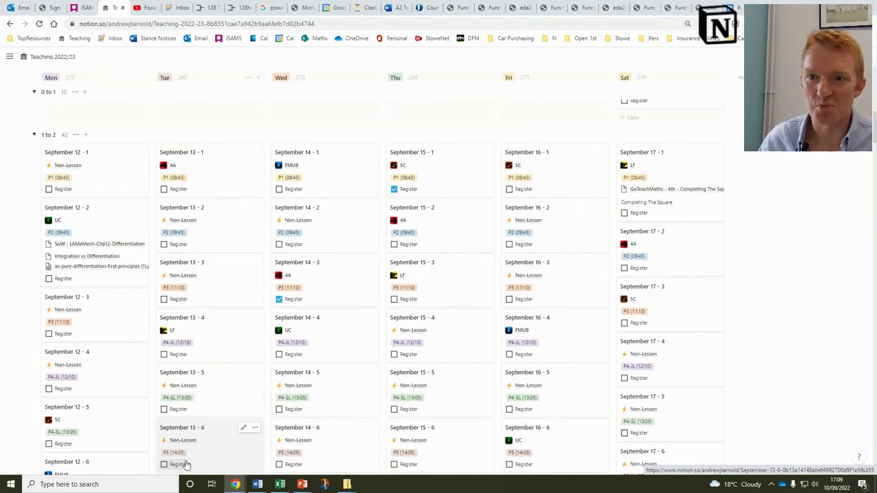
# Step: Show the planner board in full screen
pyautogui.moveTo(27, 309)
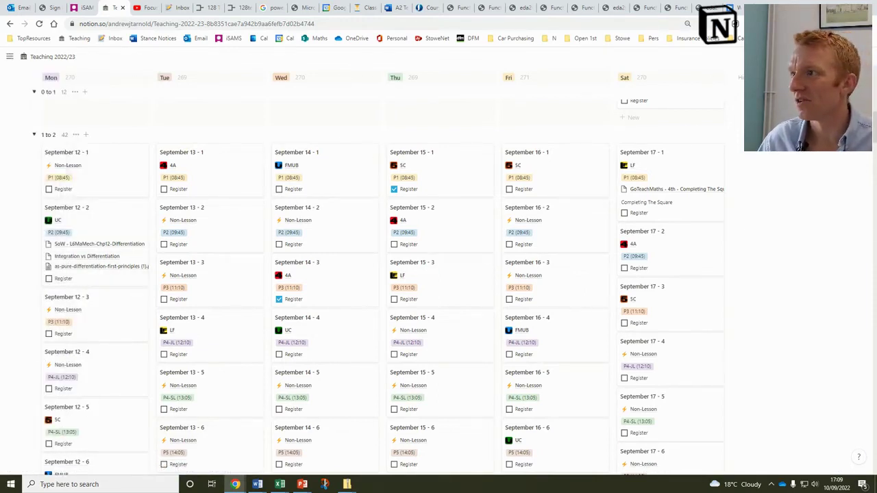
pyautogui.click(869, 24)
pyautogui.click(862, 100)
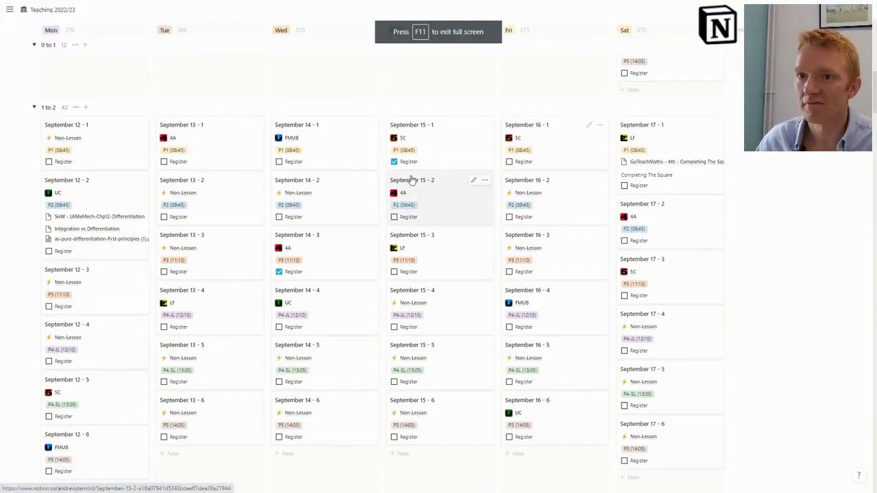
# Step: Look through the weekly lesson board from September 10 into the October weeks and return to the page's beginning
pyautogui.scroll(2, 117, 285)
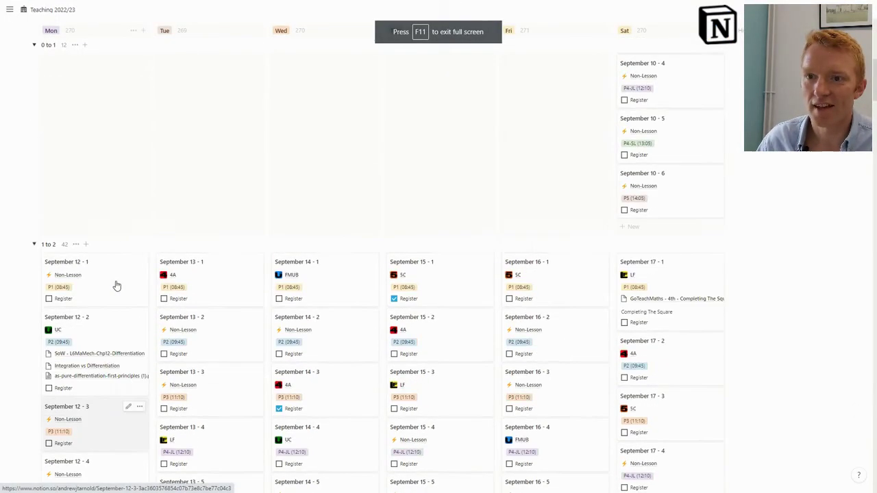
pyautogui.scroll(-3, 117, 285)
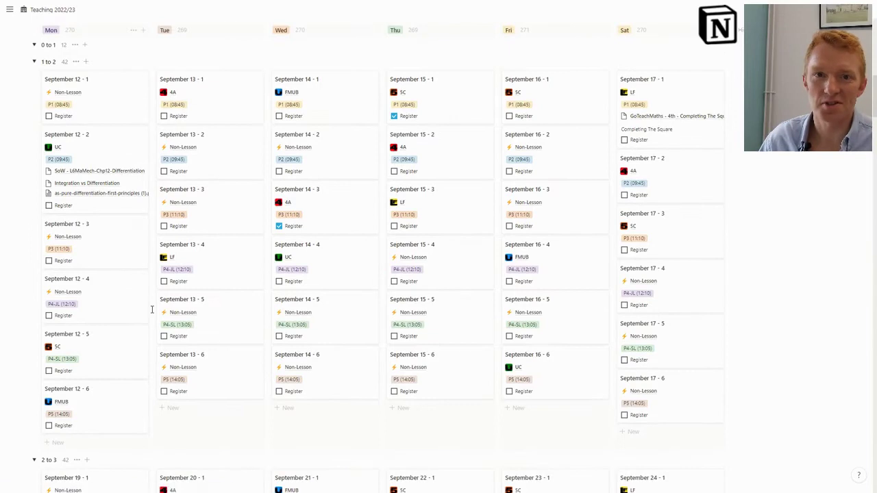
pyautogui.scroll(6, 152, 310)
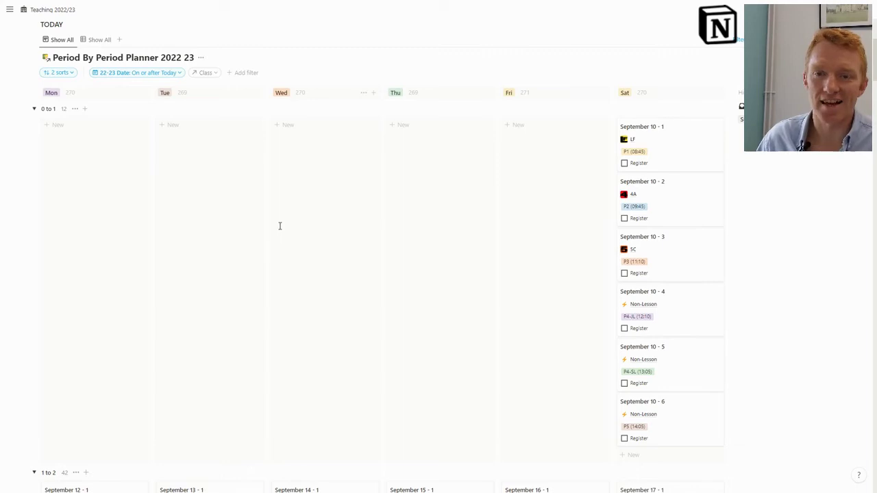
pyautogui.scroll(-6, 280, 226)
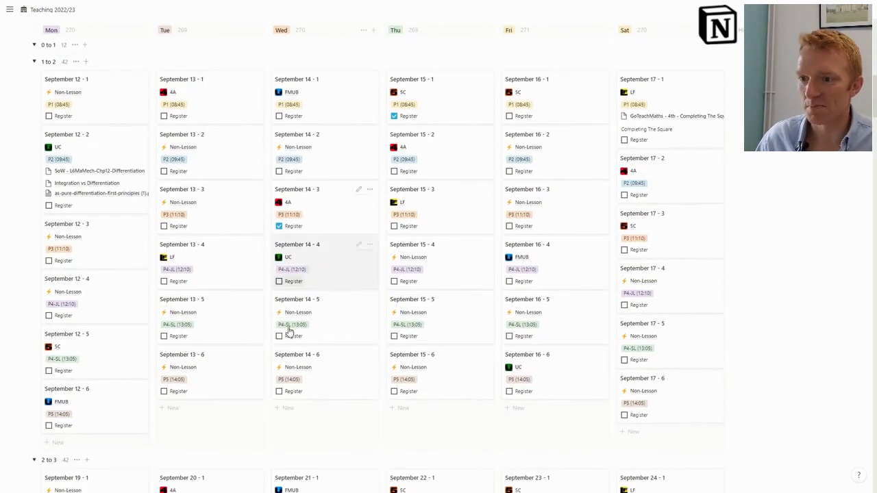
pyautogui.scroll(-3, 294, 346)
pyautogui.scroll(3, 295, 348)
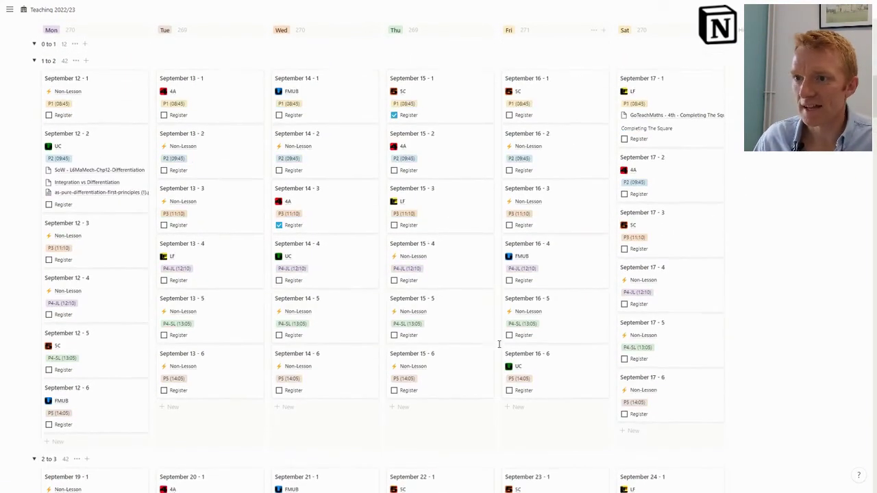
pyautogui.scroll(-15, 499, 344)
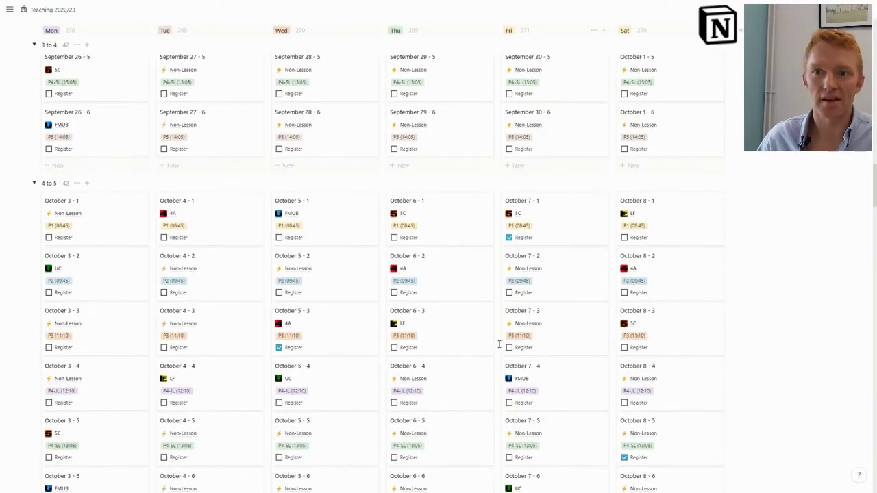
pyautogui.scroll(20, 499, 344)
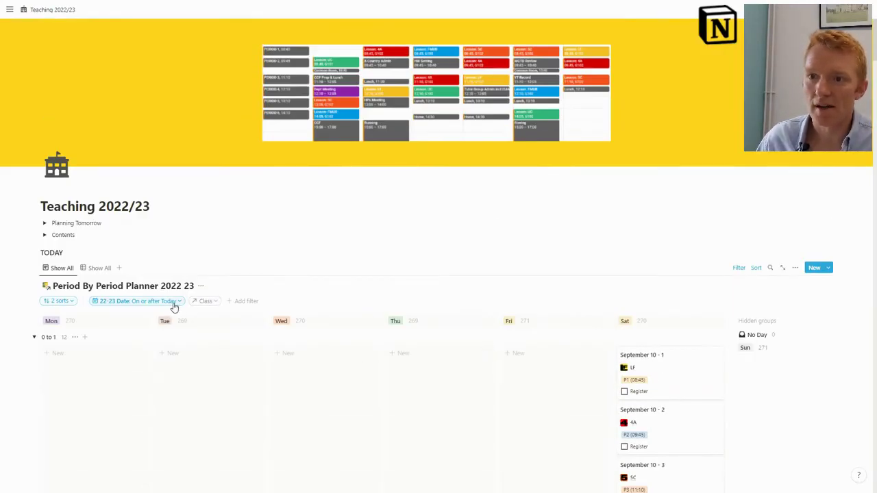
# Step: Convert the planner board's 22-23 Date filter, on or after Today, into an advanced filter
pyautogui.click(175, 305)
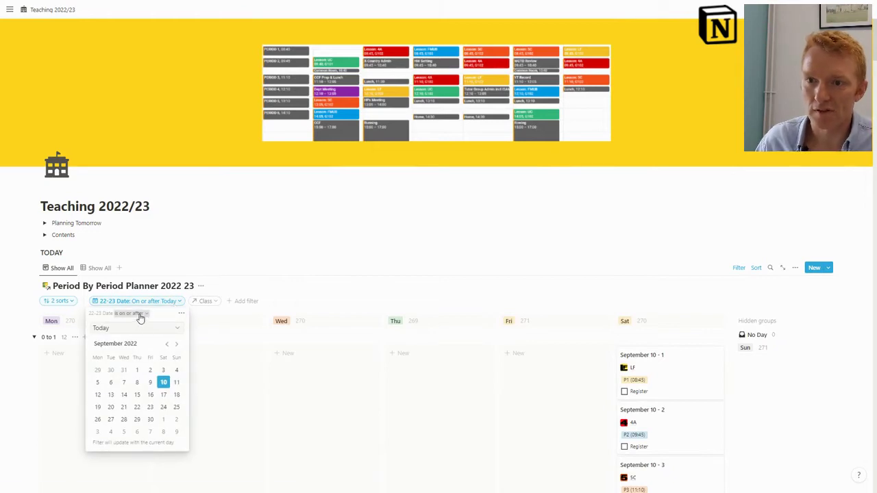
pyautogui.click(140, 318)
pyautogui.click(141, 316)
pyautogui.click(181, 314)
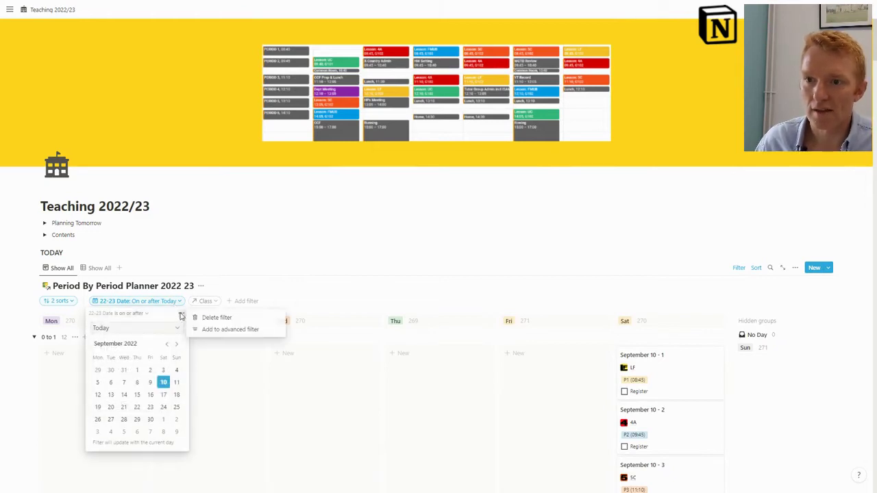
pyautogui.click(181, 315)
pyautogui.click(181, 314)
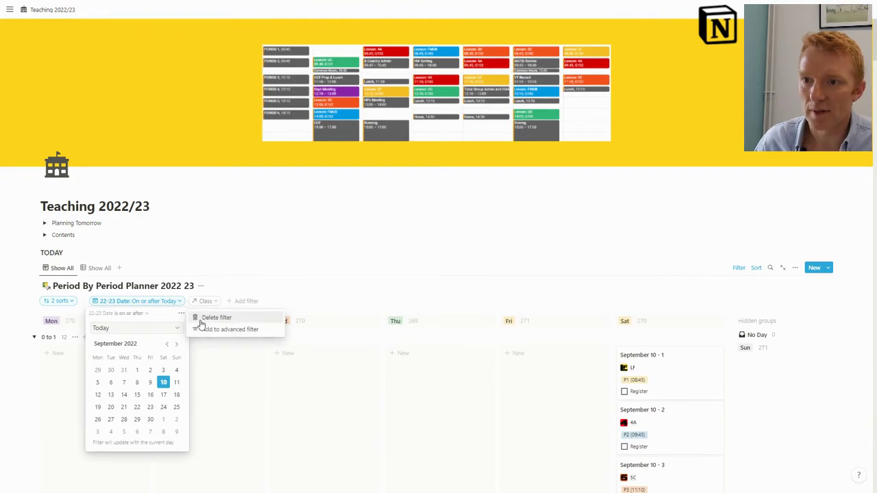
pyautogui.click(230, 329)
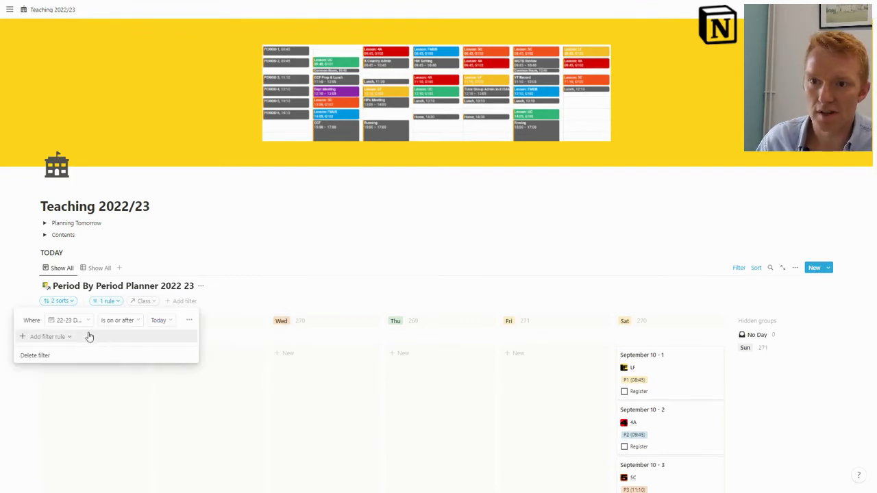
# Step: Add a second filter rule requiring the 22-23 Date to be before One week from now, and check the board
pyautogui.click(33, 337)
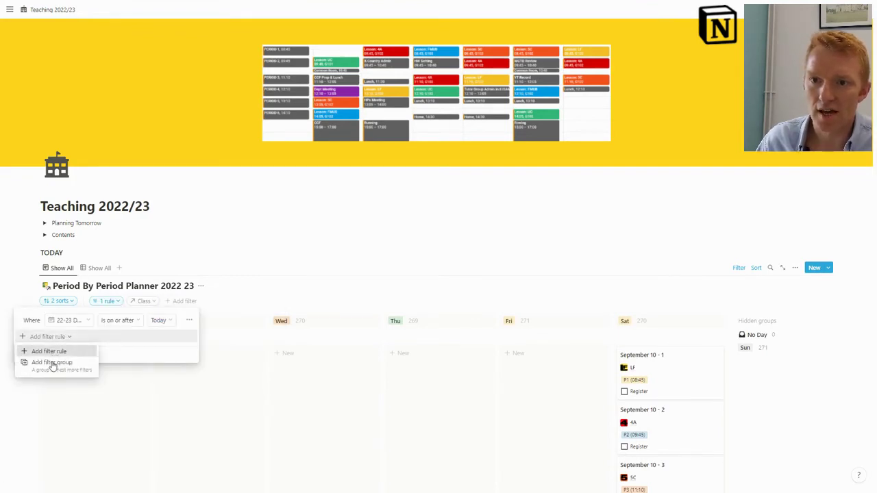
pyautogui.click(49, 351)
pyautogui.click(110, 336)
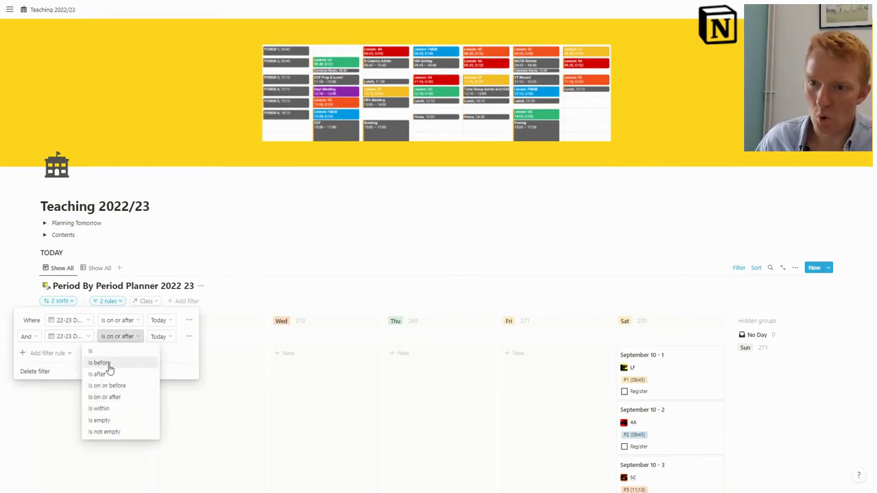
pyautogui.click(132, 364)
pyautogui.click(160, 337)
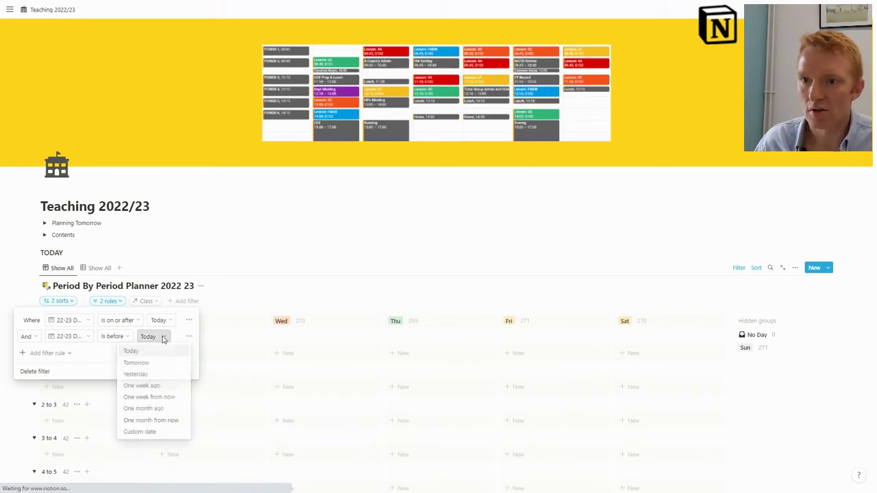
pyautogui.click(149, 398)
pyautogui.click(264, 282)
pyautogui.scroll(-5, 368, 254)
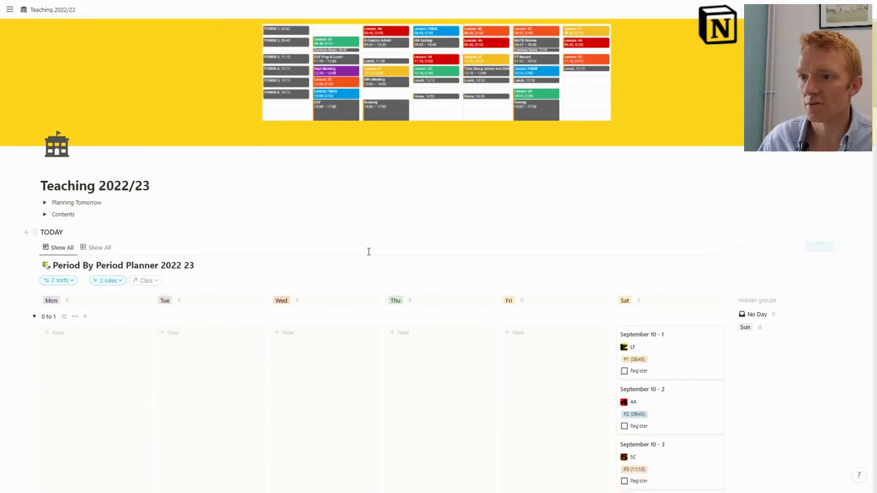
pyautogui.scroll(-10, 369, 255)
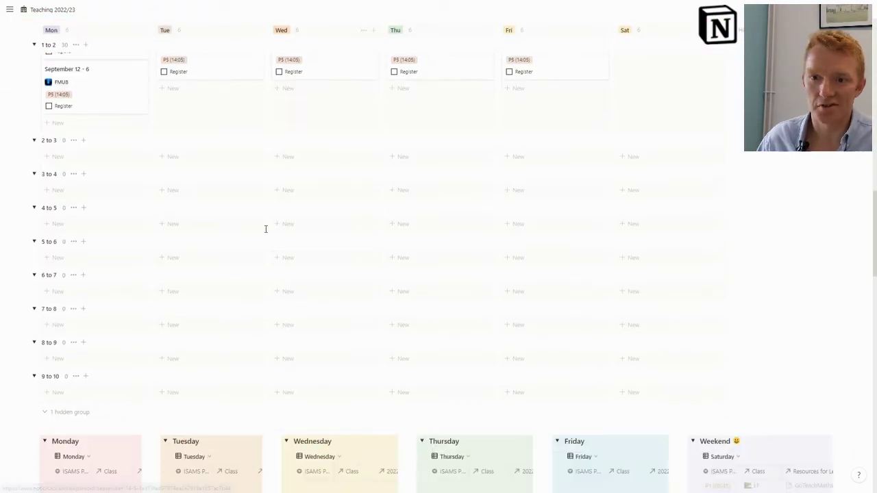
# Step: Turn on hiding of empty groups in the board's Day grouping and check the weekly rows
pyautogui.scroll(20, 388, 297)
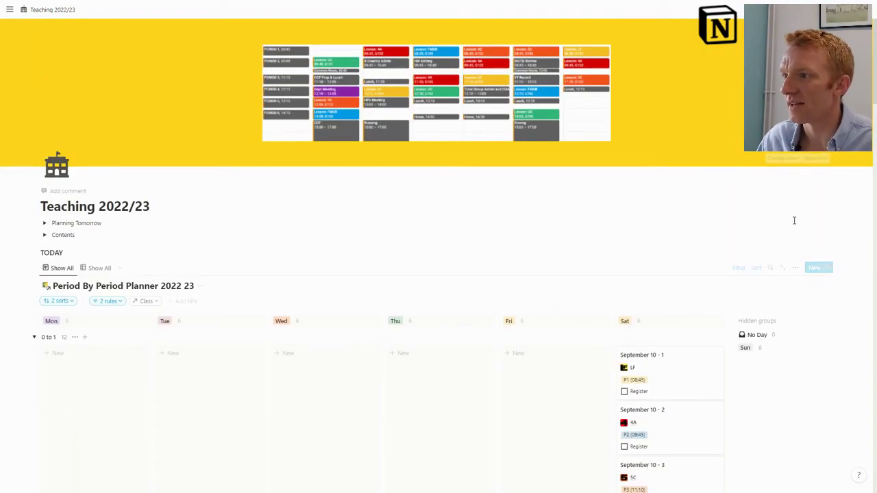
pyautogui.click(795, 270)
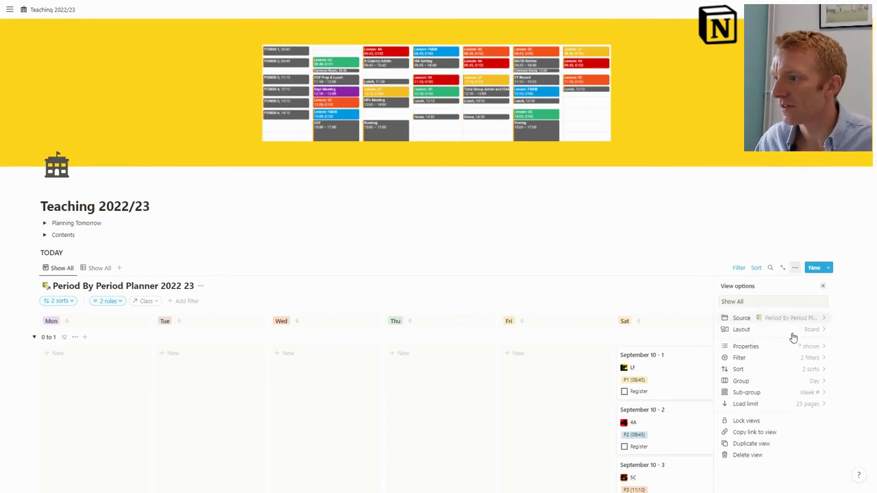
pyautogui.click(794, 384)
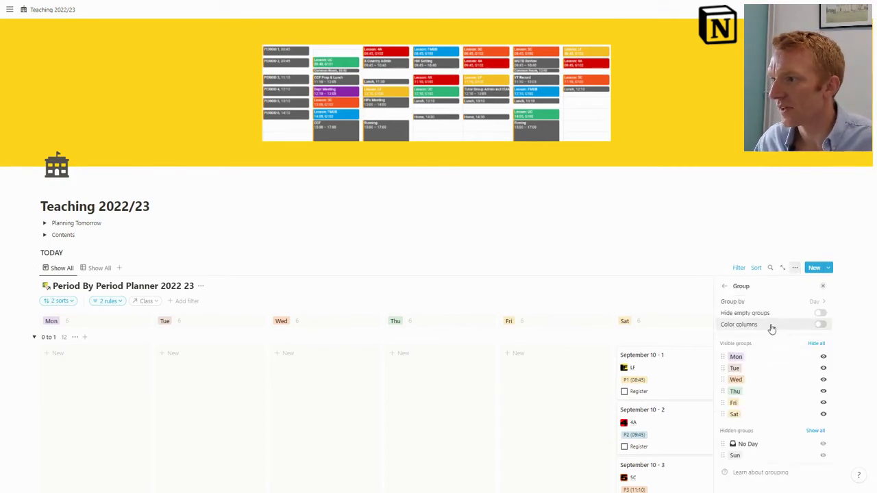
pyautogui.click(712, 304)
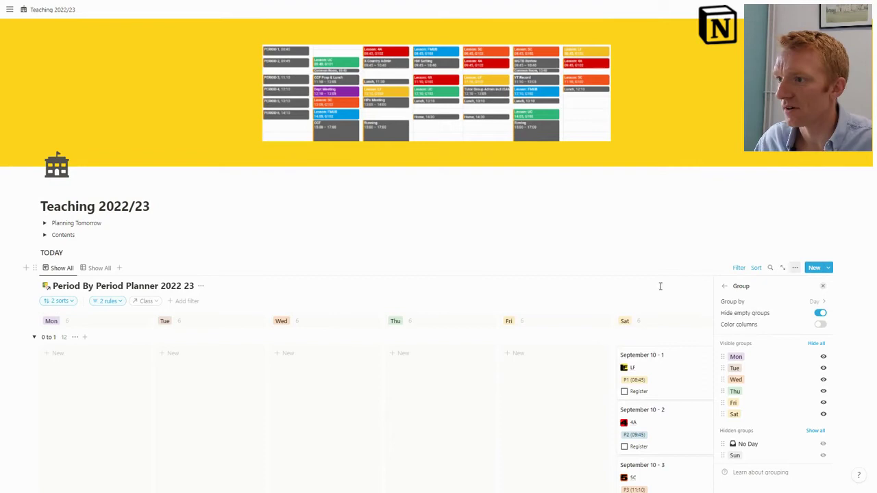
pyautogui.click(654, 275)
pyautogui.scroll(-10, 654, 274)
pyautogui.scroll(-6, 548, 290)
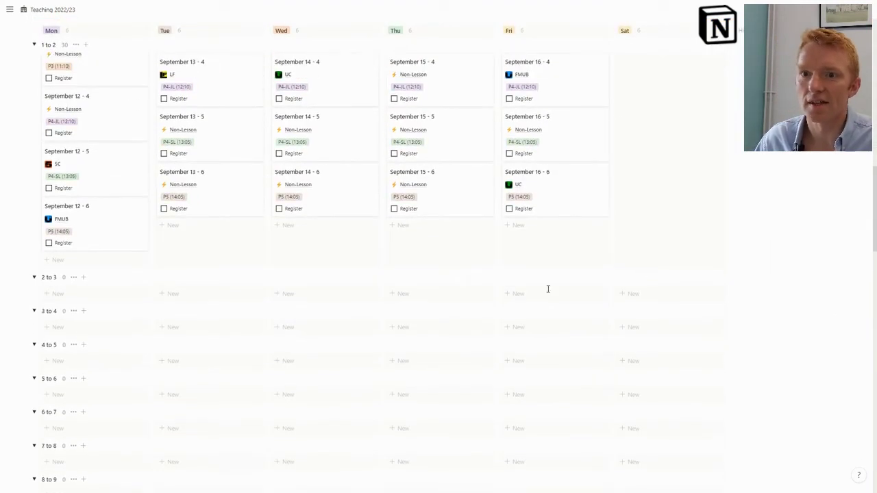
pyautogui.scroll(15, 268, 237)
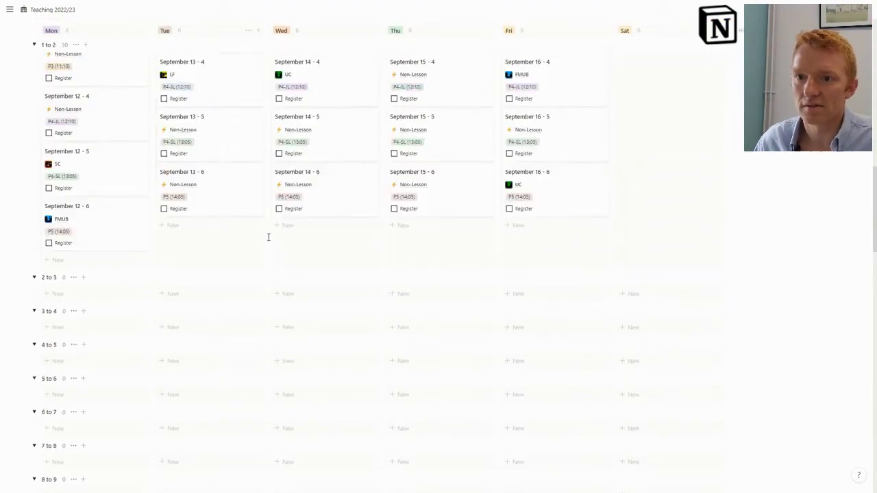
pyautogui.scroll(5, 748, 177)
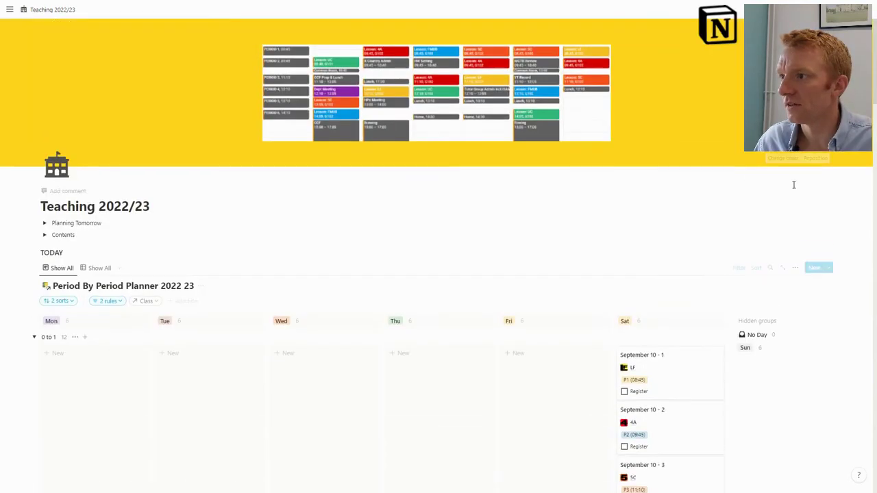
# Step: Turn on hiding of empty groups for the board's Week # sub-grouping and check the weekly rows
pyautogui.click(794, 268)
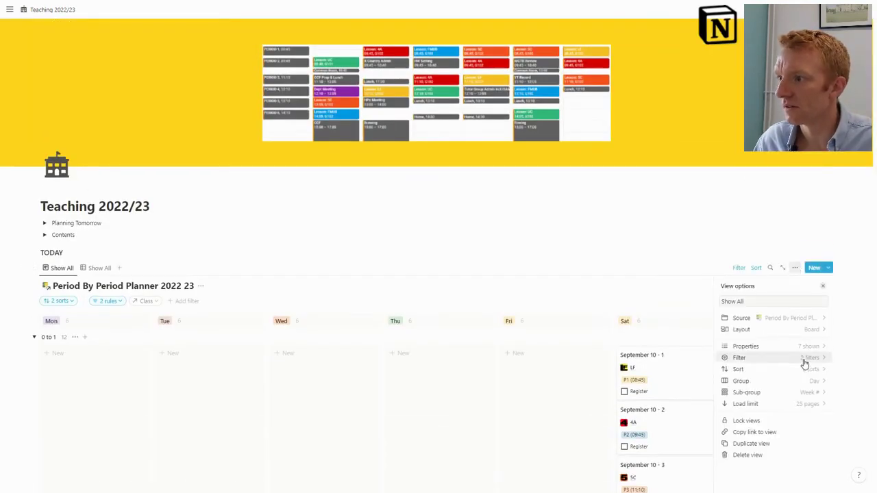
pyautogui.click(803, 393)
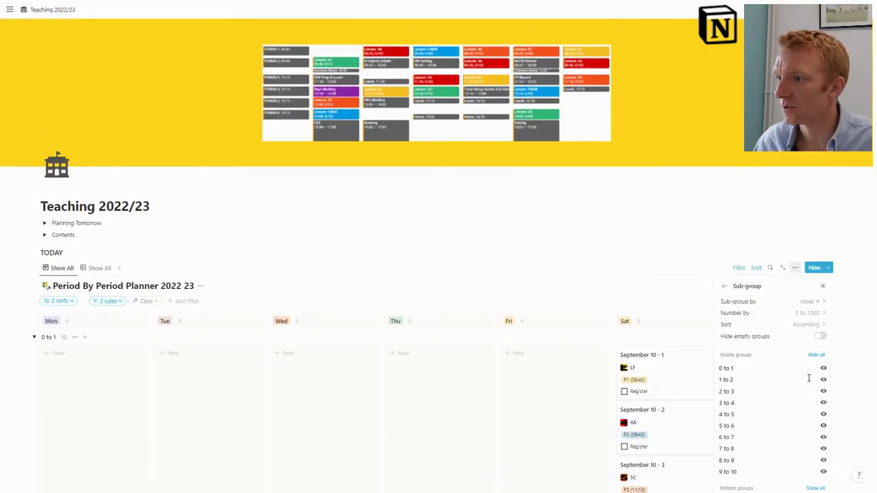
pyautogui.click(821, 336)
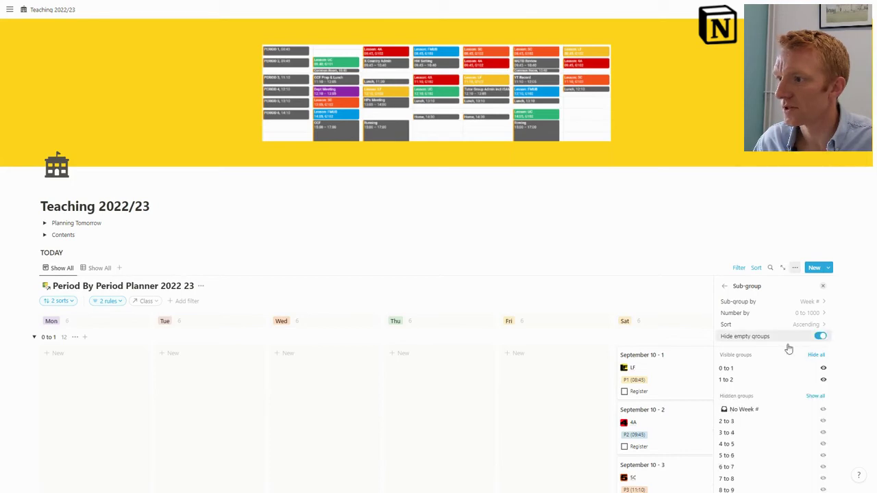
pyautogui.click(664, 253)
pyautogui.scroll(-5, 487, 360)
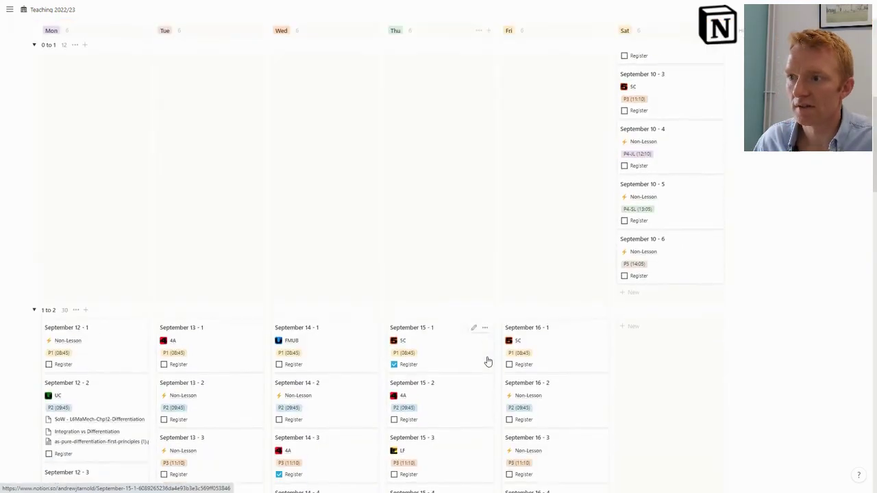
pyautogui.scroll(-5, 488, 360)
# Step: Examine the filtered weekly board and compare it with the Monday to Weekend tables further down the page
pyautogui.scroll(10, 370, 288)
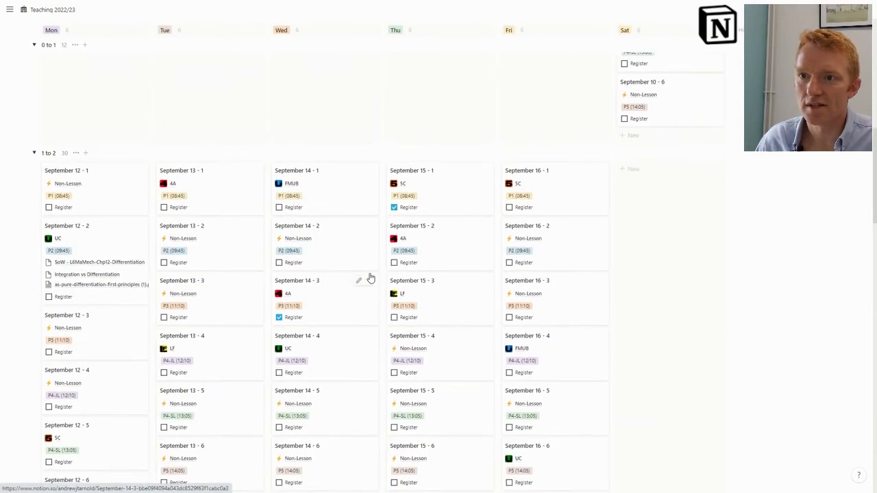
pyautogui.scroll(4, 371, 278)
pyautogui.scroll(-3, 372, 278)
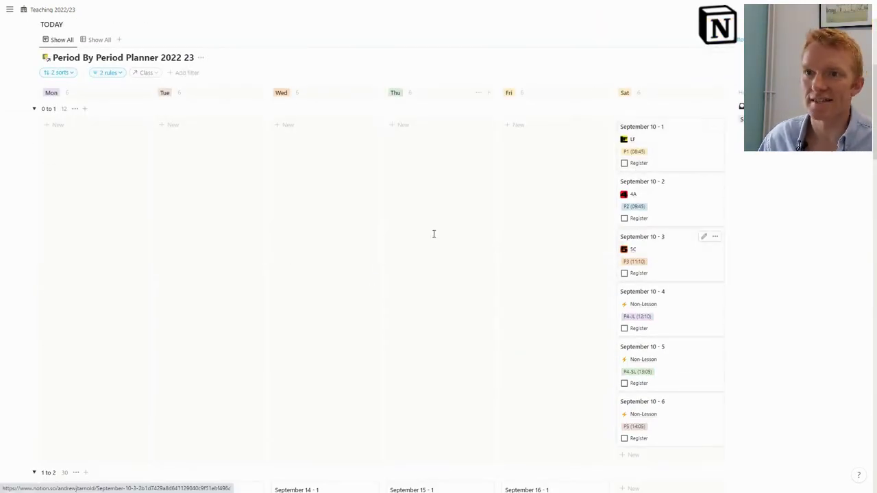
pyautogui.scroll(-10, 432, 235)
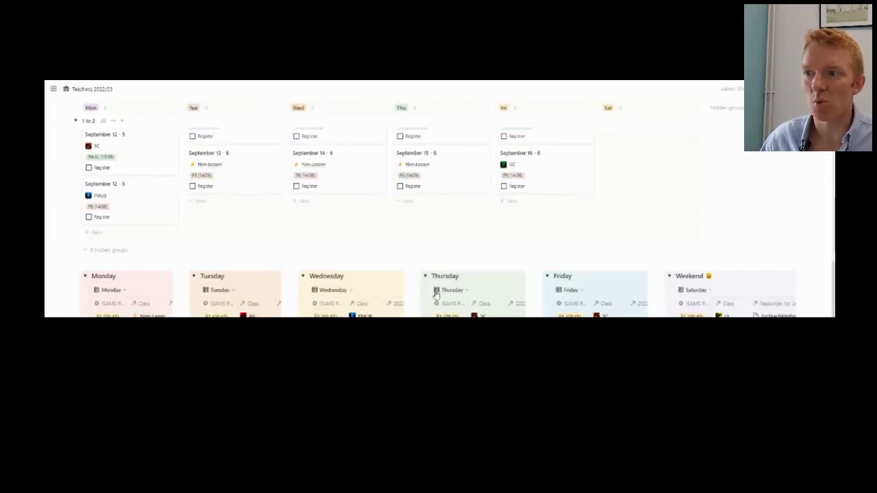
pyautogui.scroll(-3, 192, 288)
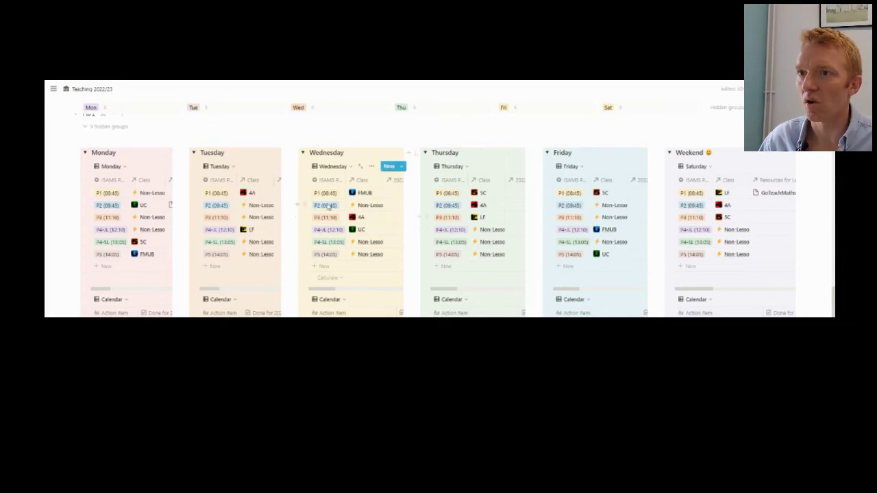
pyautogui.moveTo(290, 199)
pyautogui.mouseDown()
pyautogui.moveTo(363, 199)
pyautogui.moveTo(281, 212)
pyautogui.mouseUp()
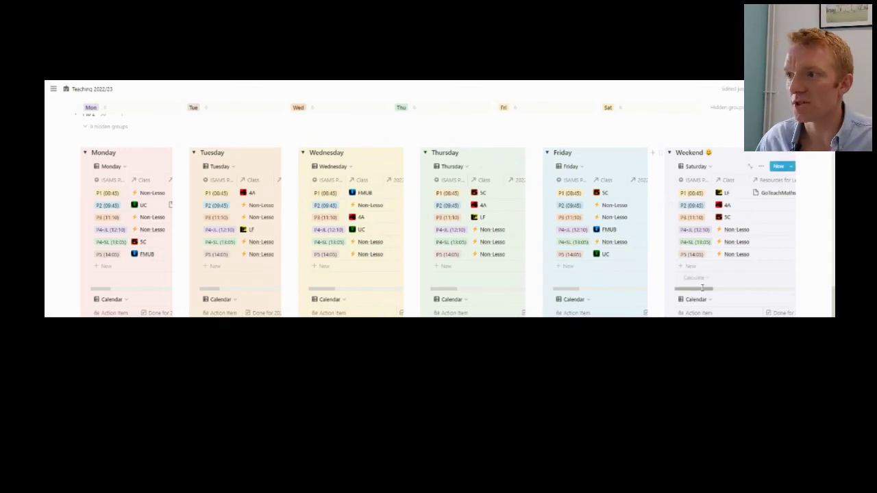
pyautogui.scroll(5, 702, 288)
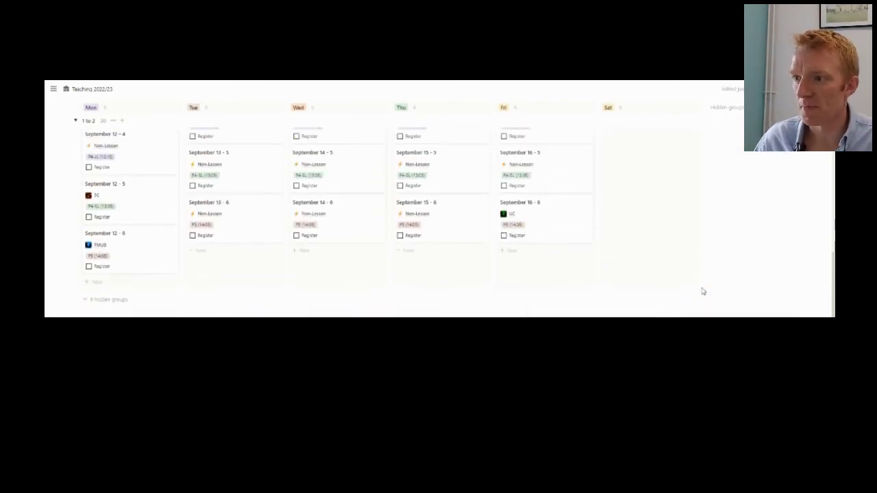
pyautogui.scroll(-2, 728, 231)
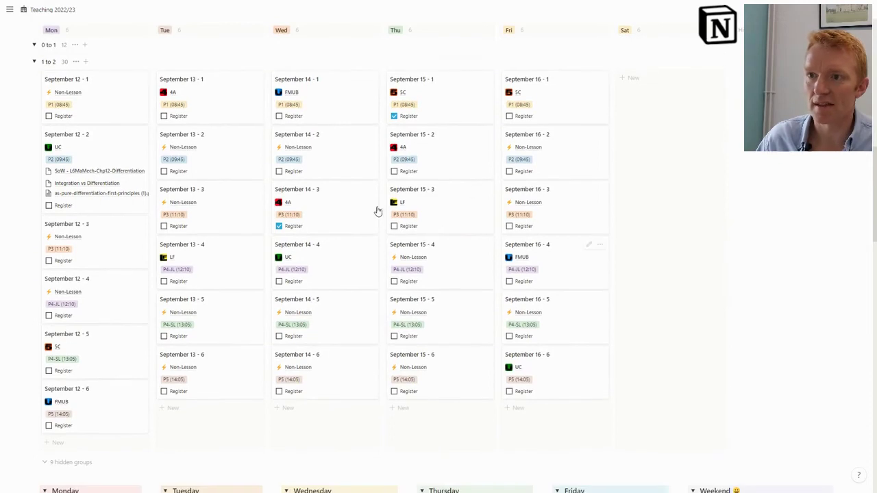